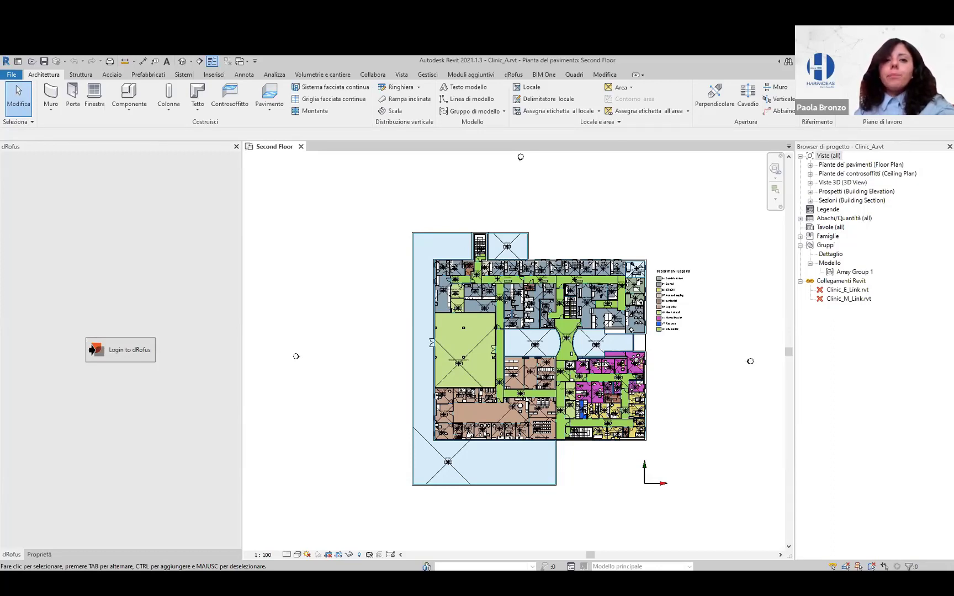
# - Switch to dRofus and review the progress, key data and users on the Harpaceas Demo Revit project's home page
pyautogui.hotkey('alt', 'Tab')
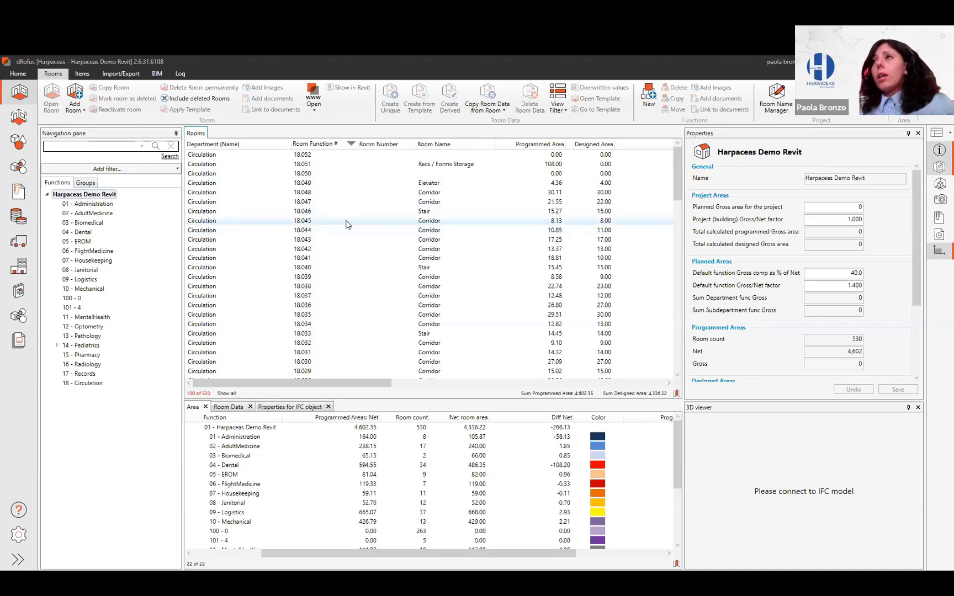
pyautogui.click(24, 75)
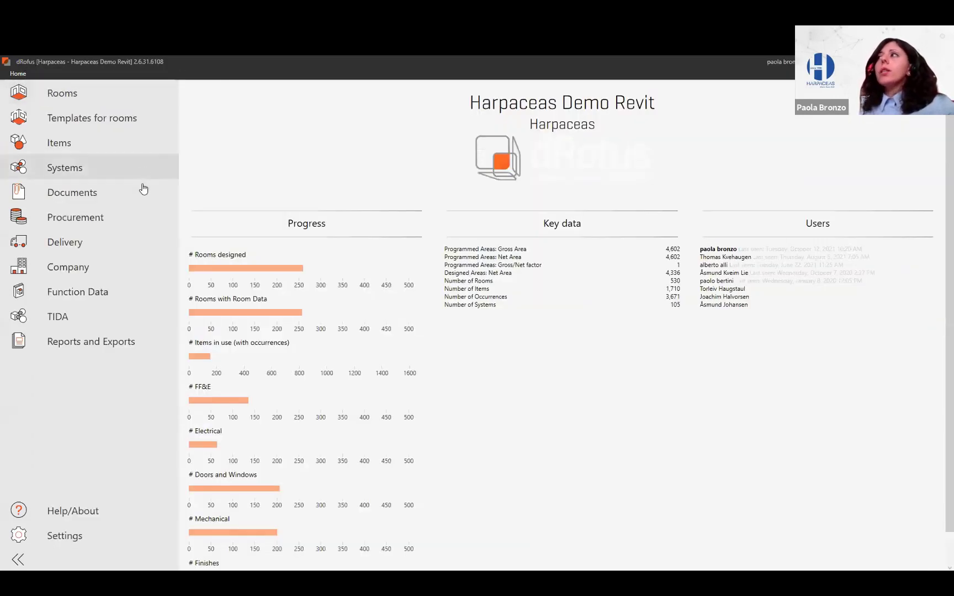
pyautogui.moveTo(362, 254)
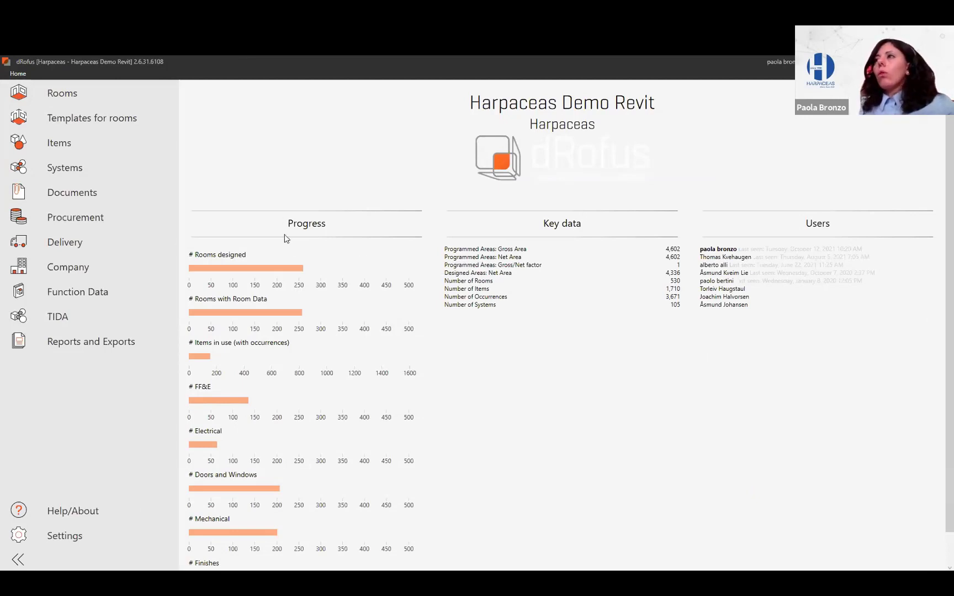
pyautogui.moveTo(214, 329)
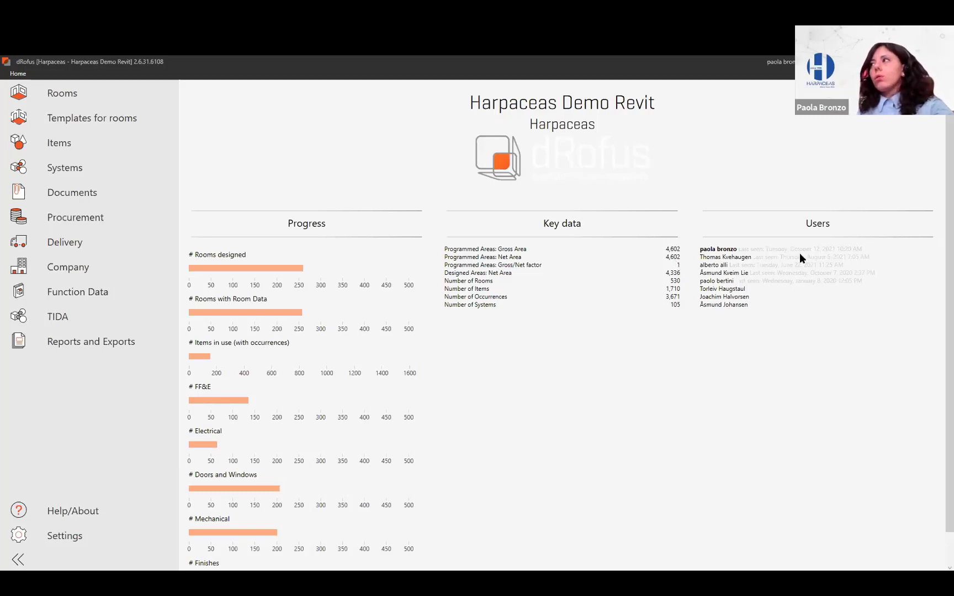
# - Browse the project's rooms by department, covering Administration, AdultMedicine, Biomedical, Dental and EROM, and enlarge the room list area
pyautogui.click(62, 95)
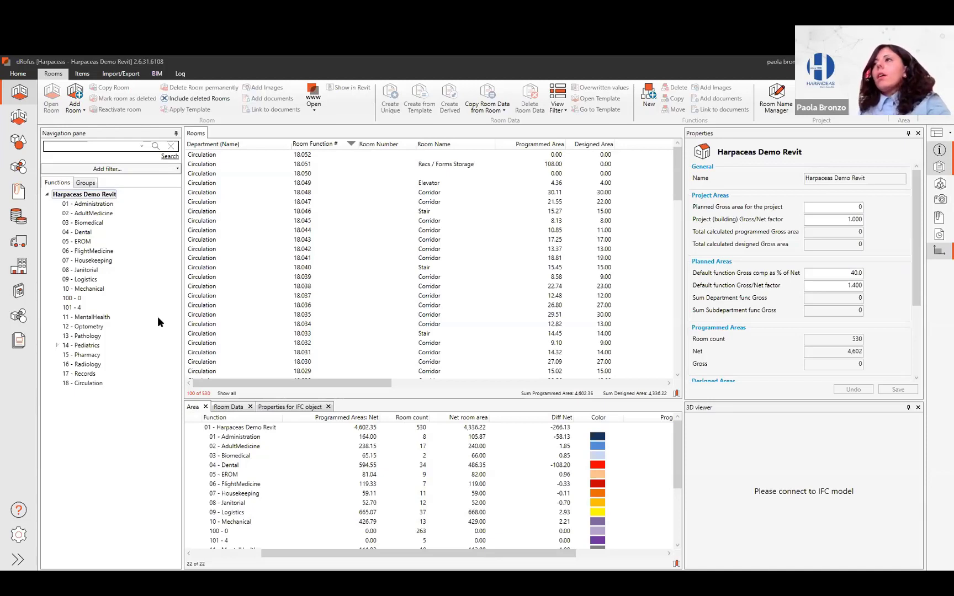
pyautogui.click(101, 224)
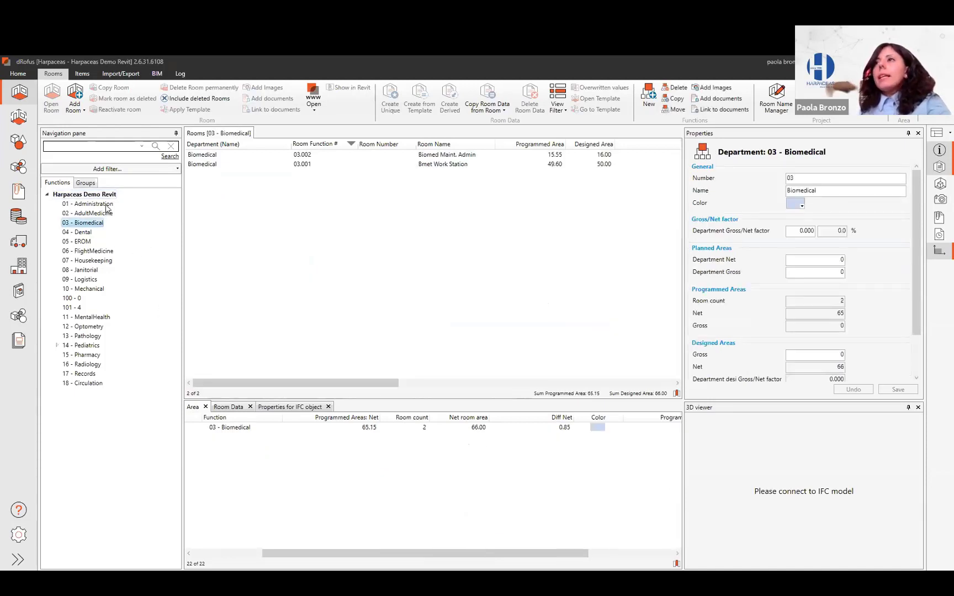
pyautogui.click(105, 195)
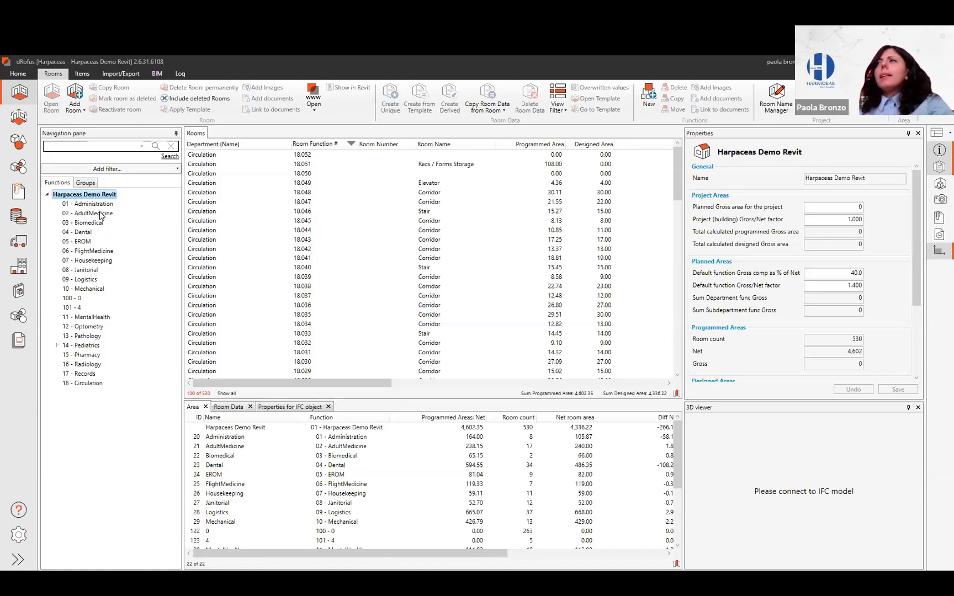
pyautogui.click(83, 224)
pyautogui.click(82, 204)
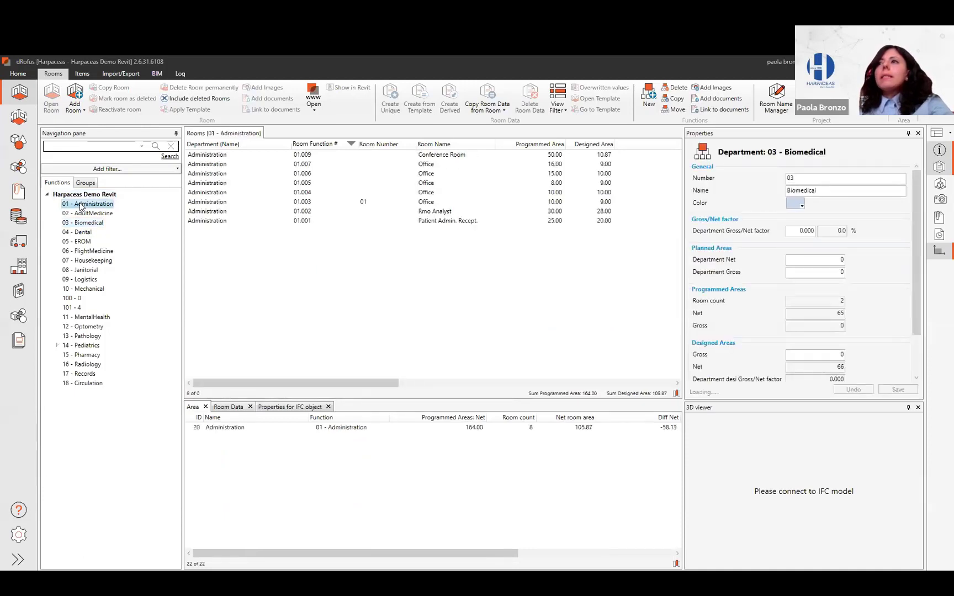
pyautogui.click(85, 214)
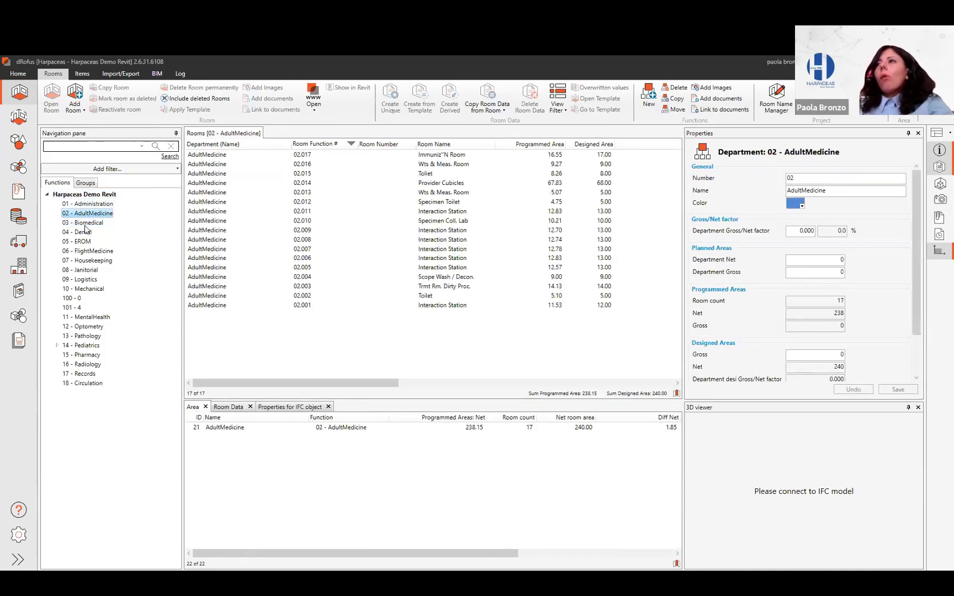
pyautogui.click(86, 222)
pyautogui.click(86, 233)
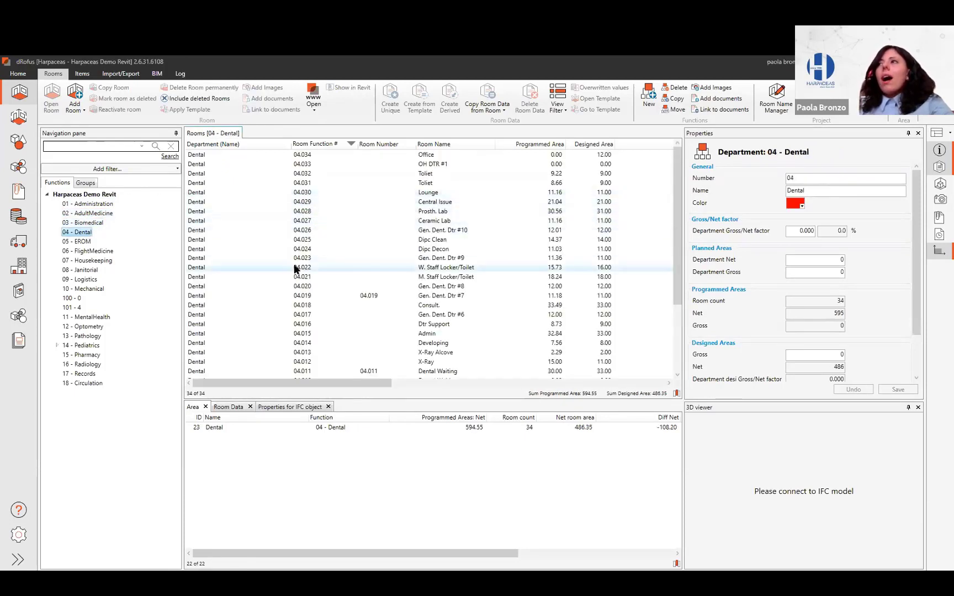
pyautogui.click(240, 407)
pyautogui.moveTo(240, 409); pyautogui.dragTo(241, 440)
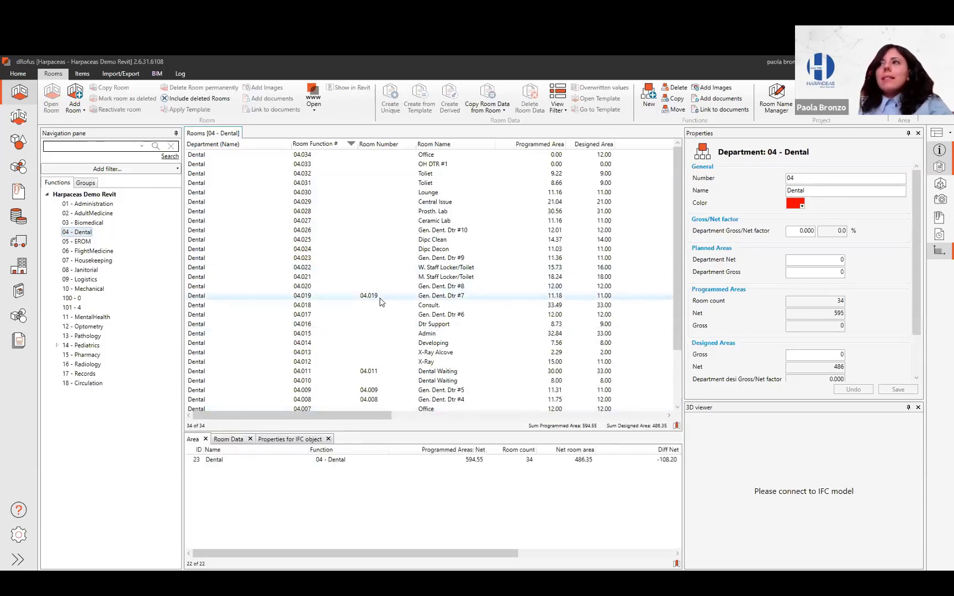
pyautogui.click(80, 242)
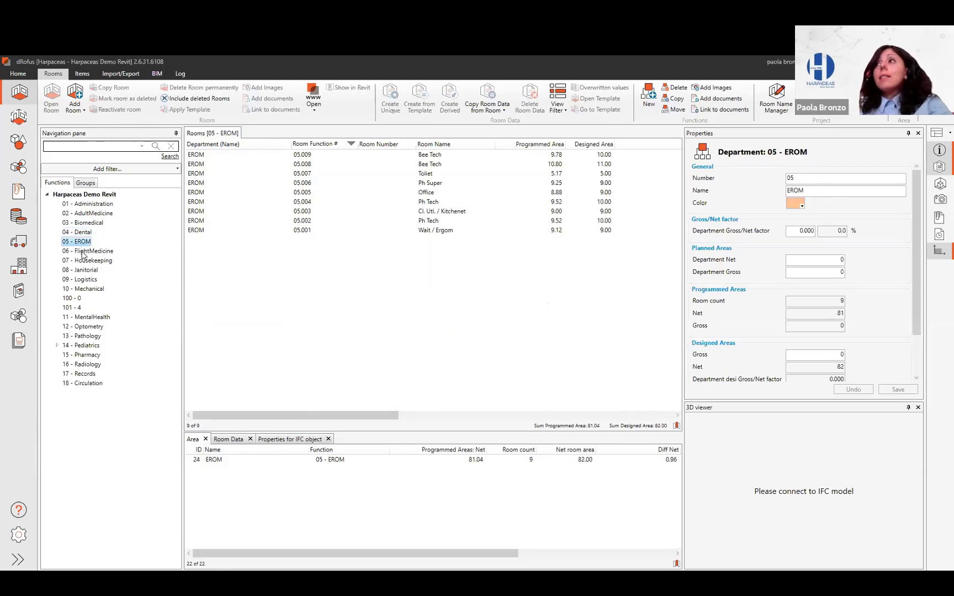
# - Search the project's rooms for 04.009
pyautogui.click(83, 147)
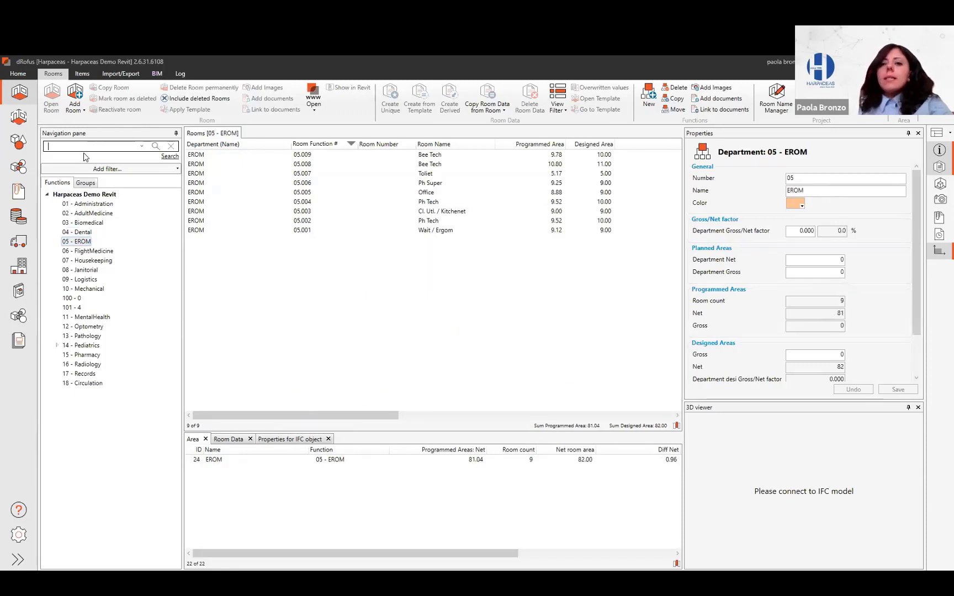
pyautogui.write('04')
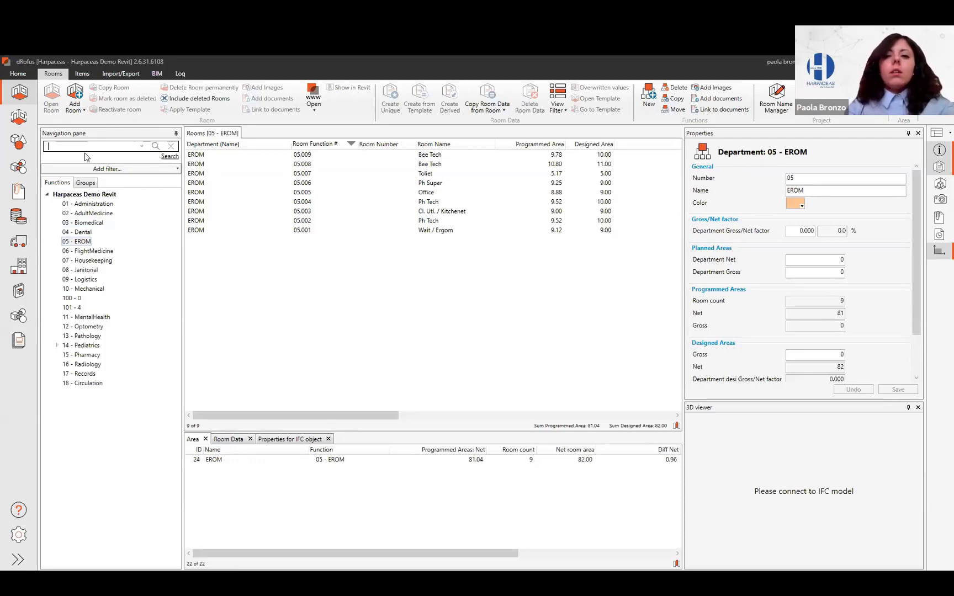
pyautogui.write('.009')
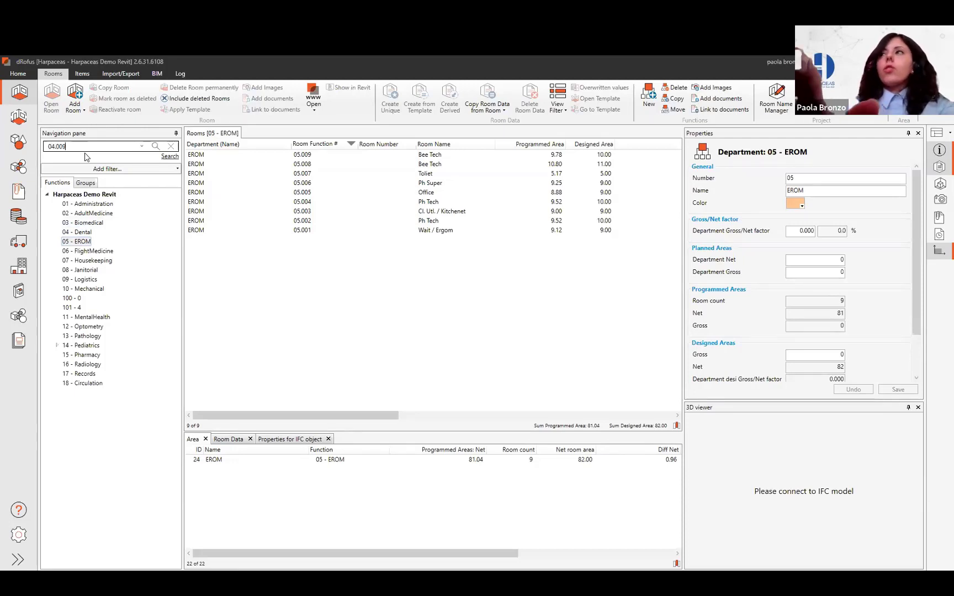
pyautogui.press('Return')
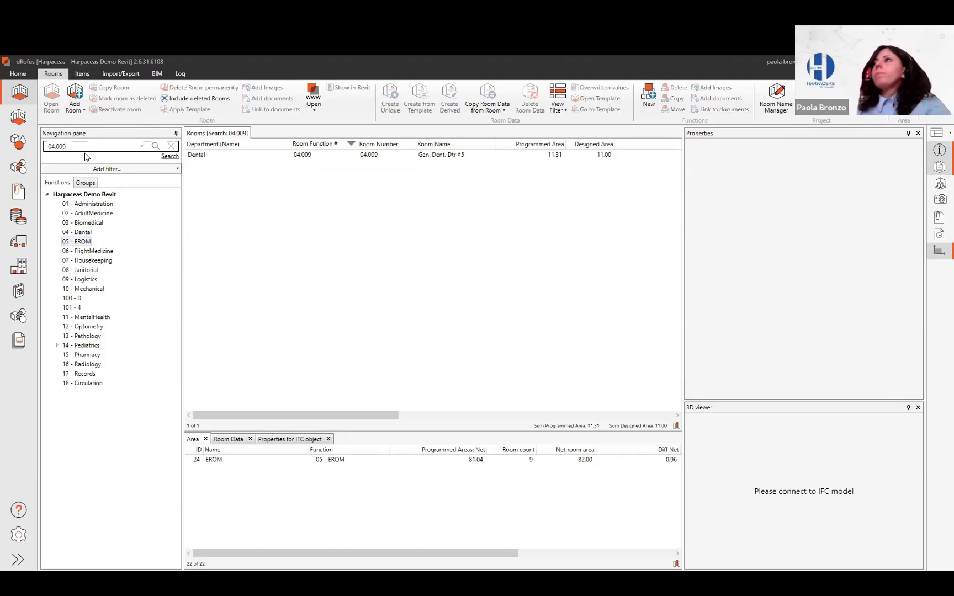
# - Open the room data of the Dental department's room 04.009, Gen. Dent. Dtr #5
pyautogui.click(207, 158)
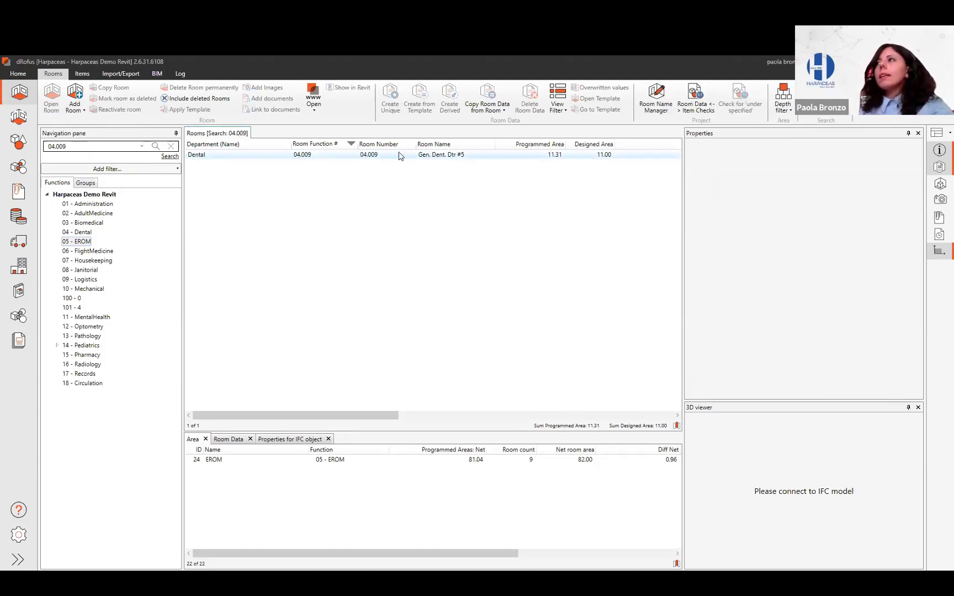
pyautogui.rightClick(328, 154)
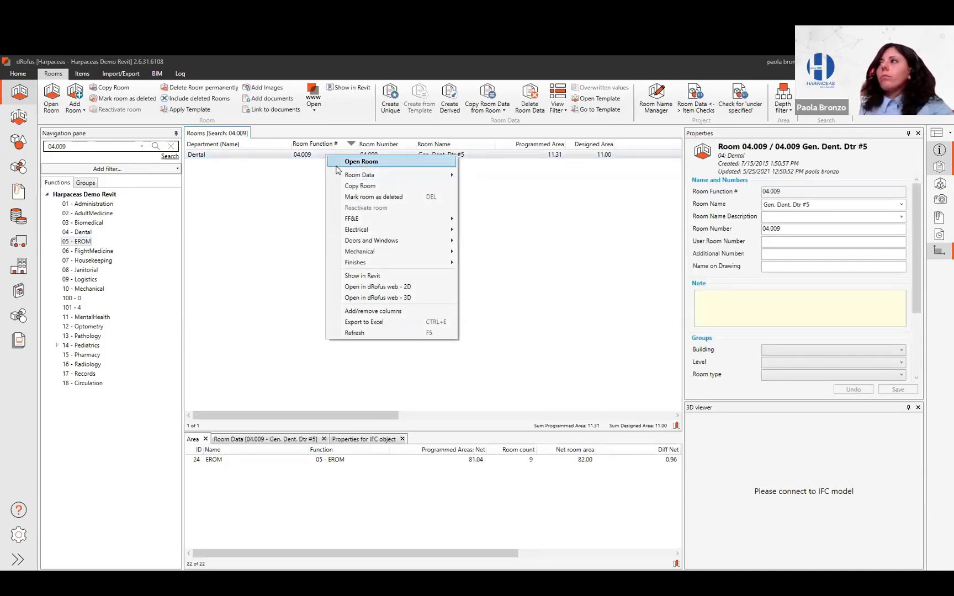
pyautogui.moveTo(359, 174)
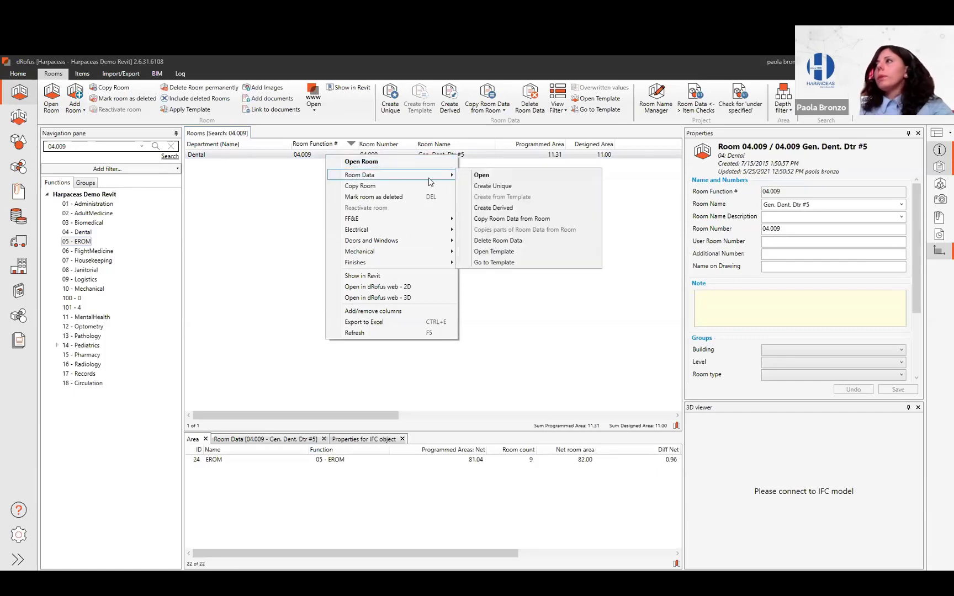
pyautogui.click(484, 184)
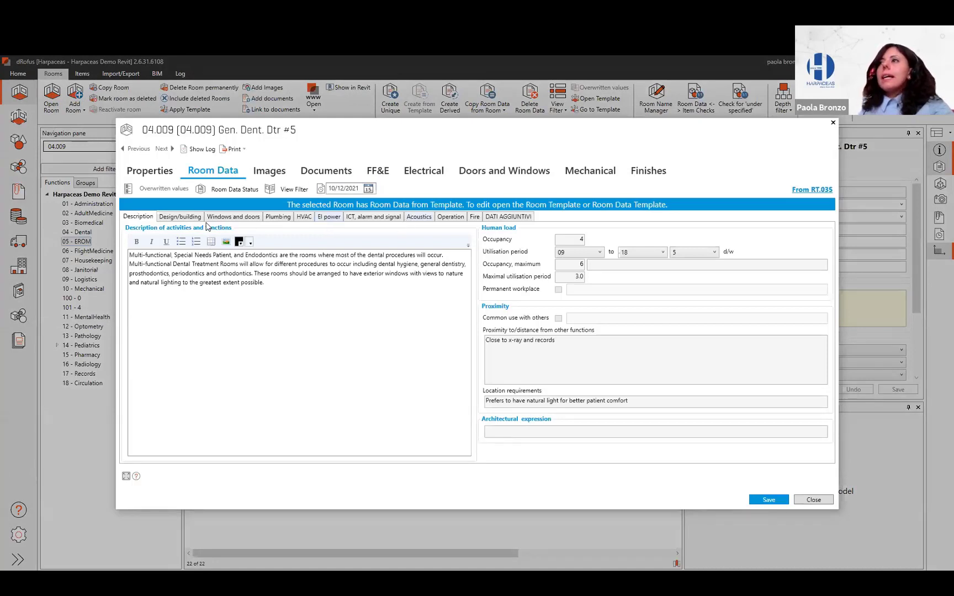
# - Review the room's design/building, windows and doors, plumbing and DATI AGGIUNTIVI requirements, returning to windows and doors
pyautogui.click(189, 220)
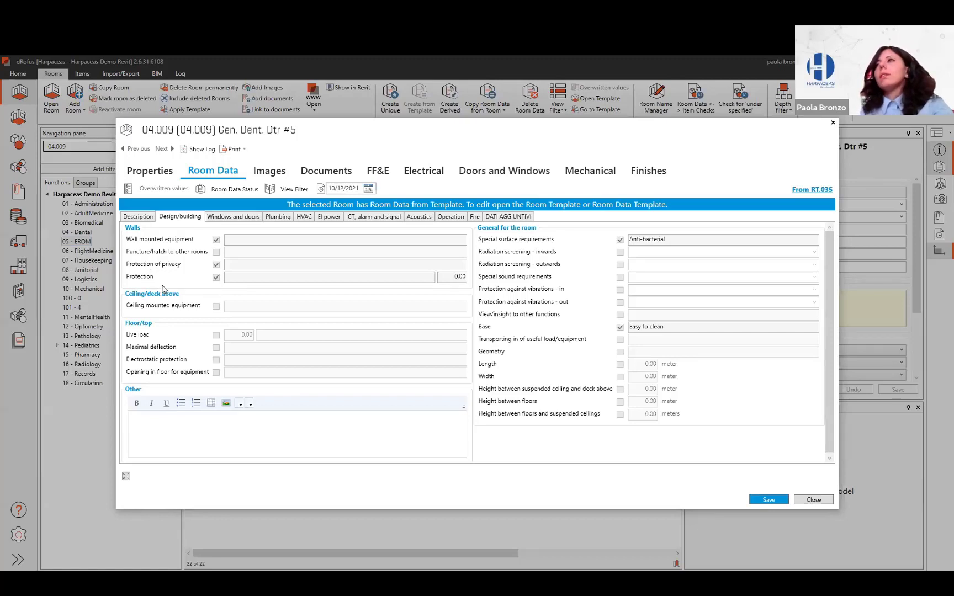
pyautogui.click(234, 217)
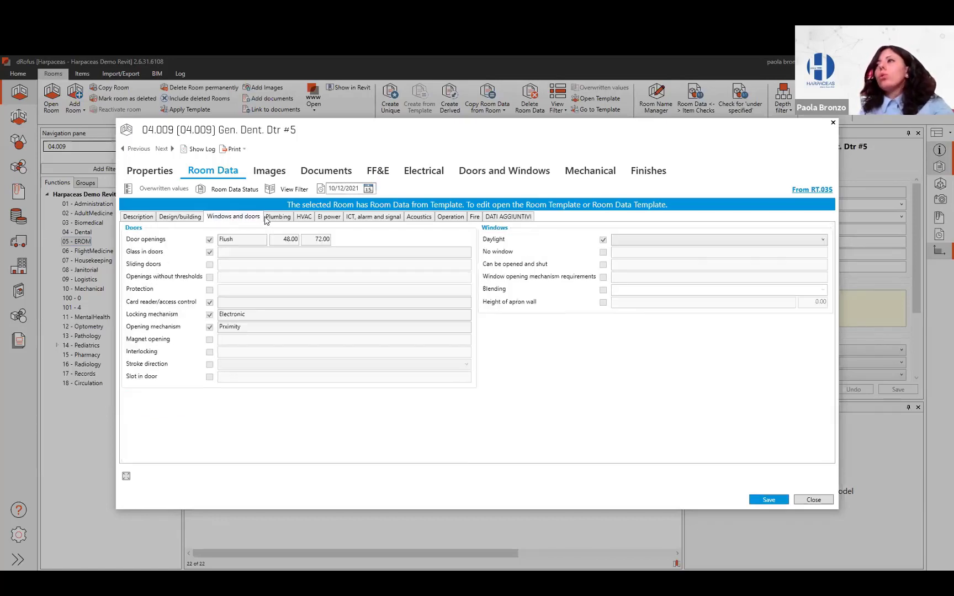
pyautogui.click(274, 216)
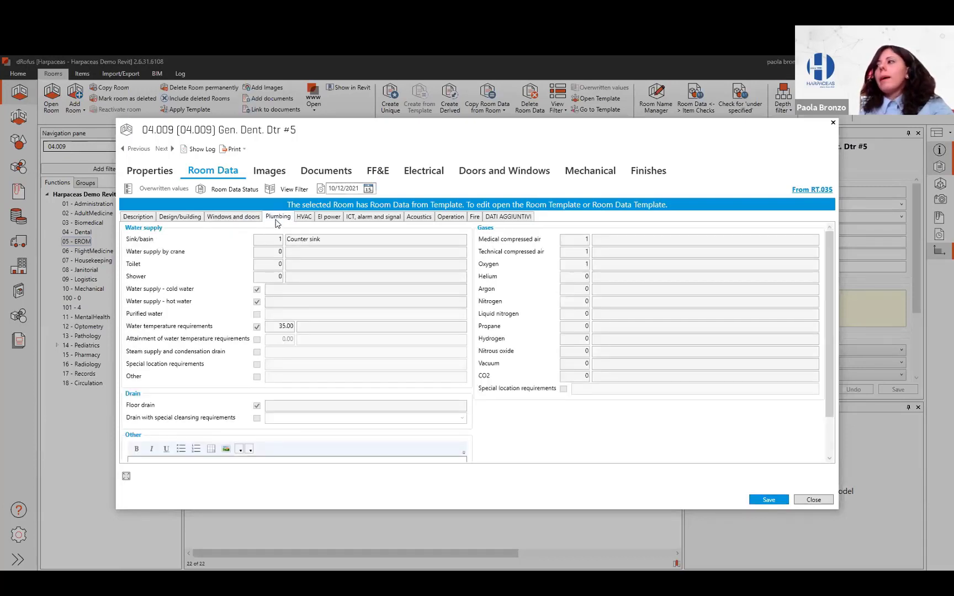
pyautogui.click(496, 218)
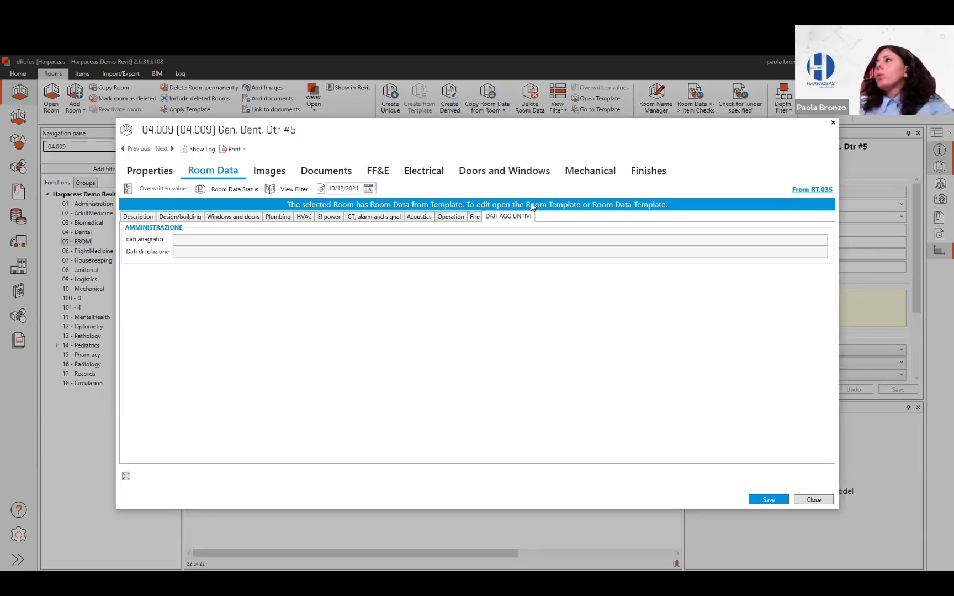
pyautogui.click(242, 217)
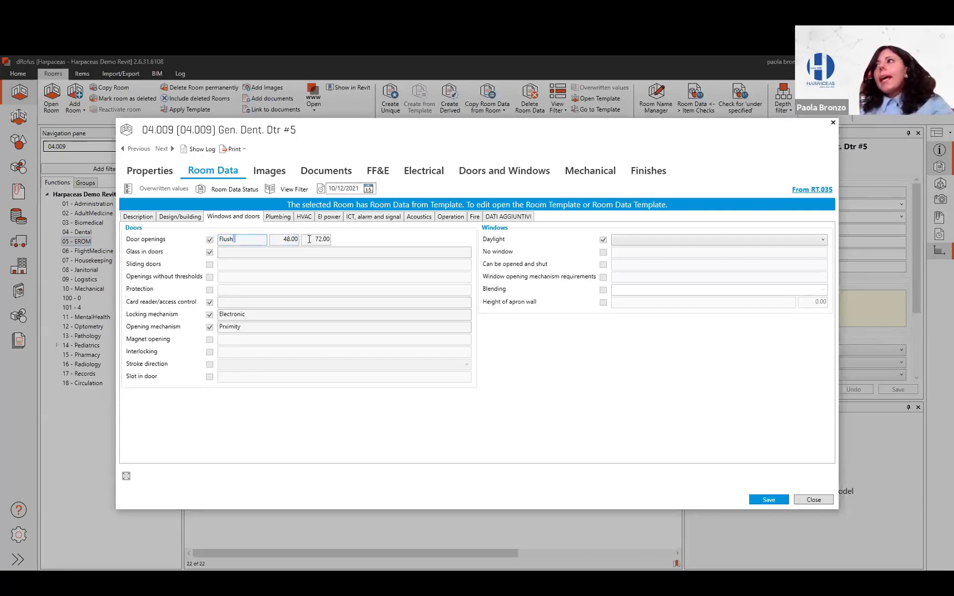
# - Open the linked room template RT.035 and examine its description of activities and functions
pyautogui.click(813, 191)
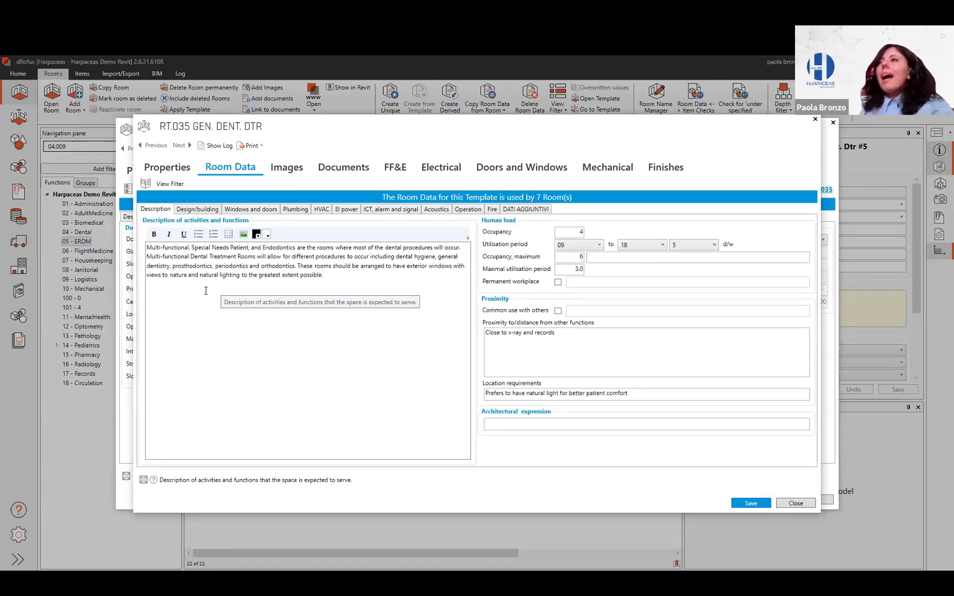
pyautogui.moveTo(207, 270); pyautogui.dragTo(266, 268)
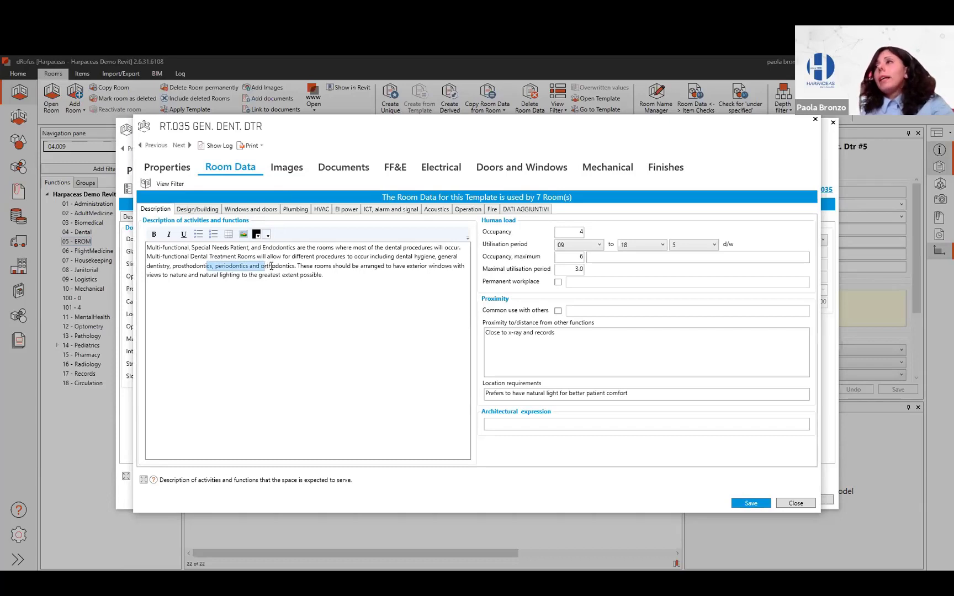
pyautogui.click(274, 269)
pyautogui.moveTo(274, 268); pyautogui.dragTo(334, 280)
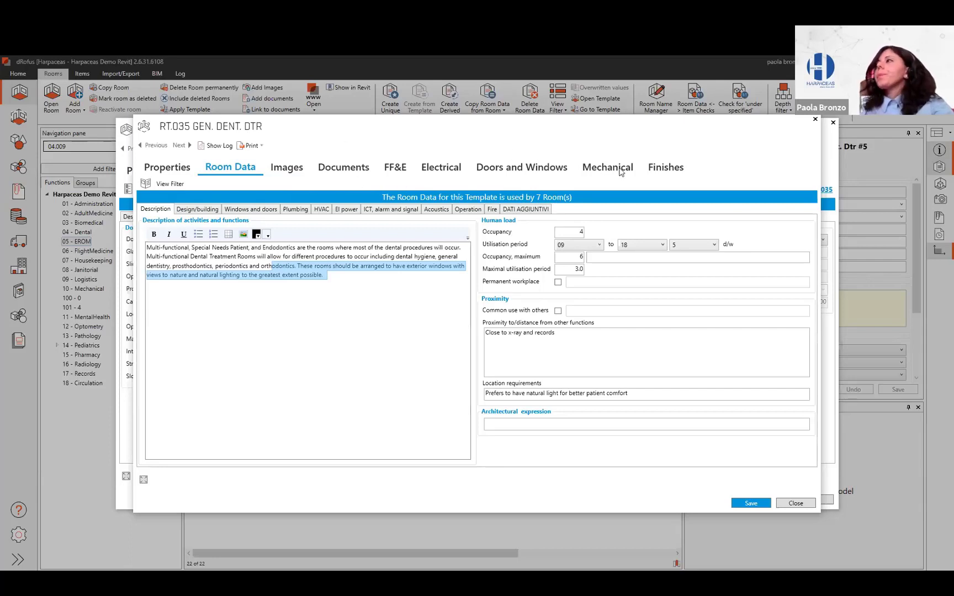
# - View the template's image without saving changes, and check its attached documents DesignGuidelines.pdf and Planning Considerations.docx
pyautogui.click(287, 167)
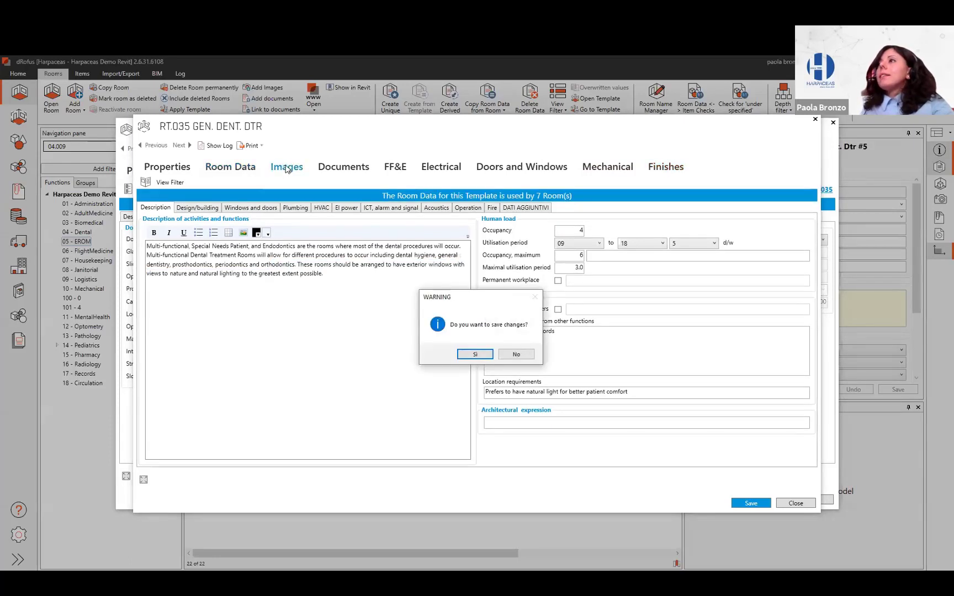
pyautogui.click(516, 354)
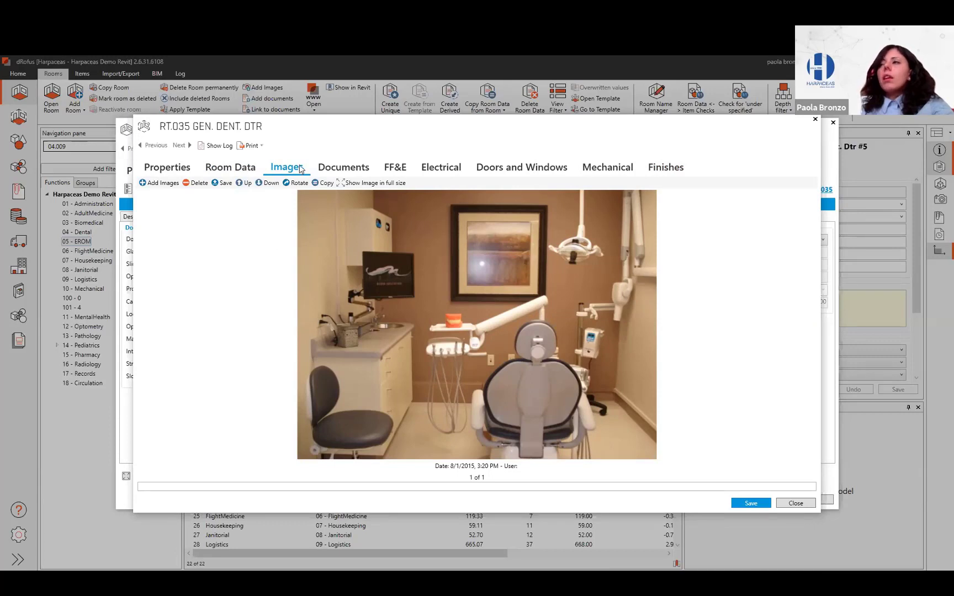
pyautogui.click(333, 167)
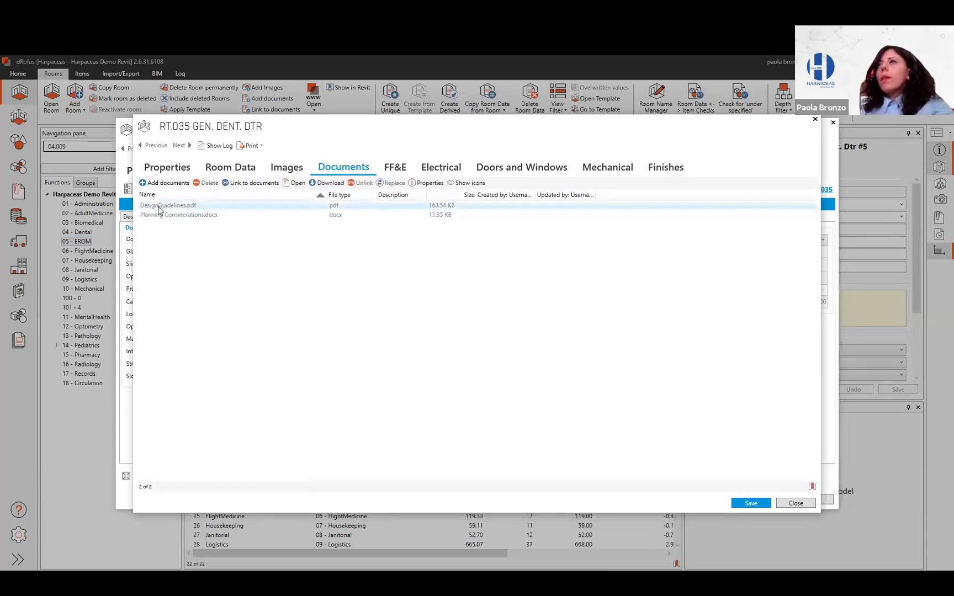
pyautogui.click(159, 215)
pyautogui.click(159, 207)
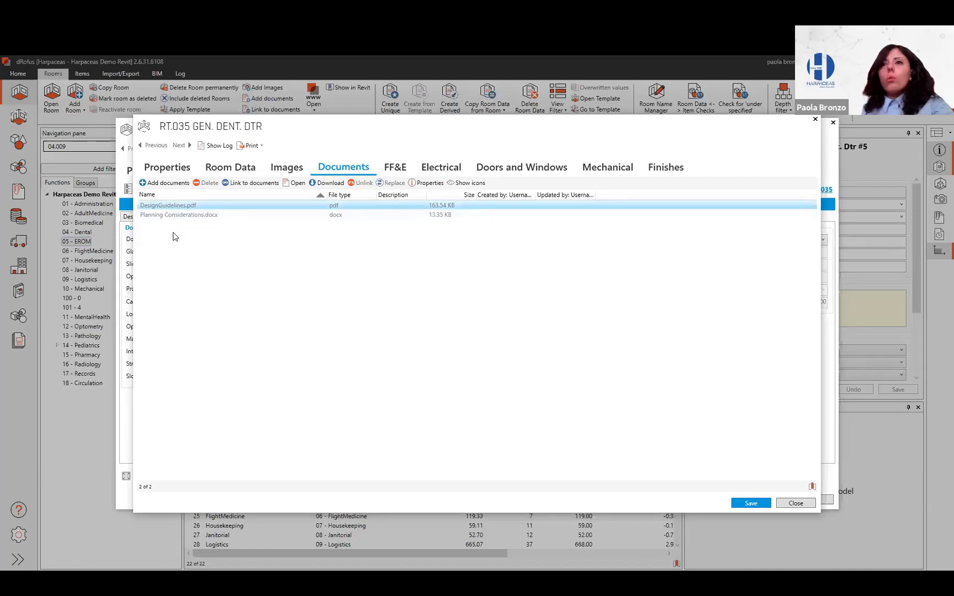
# - Review the template's FF&E item list with the Quantity column fully readable, and select the Chair - Kinder item
pyautogui.click(395, 168)
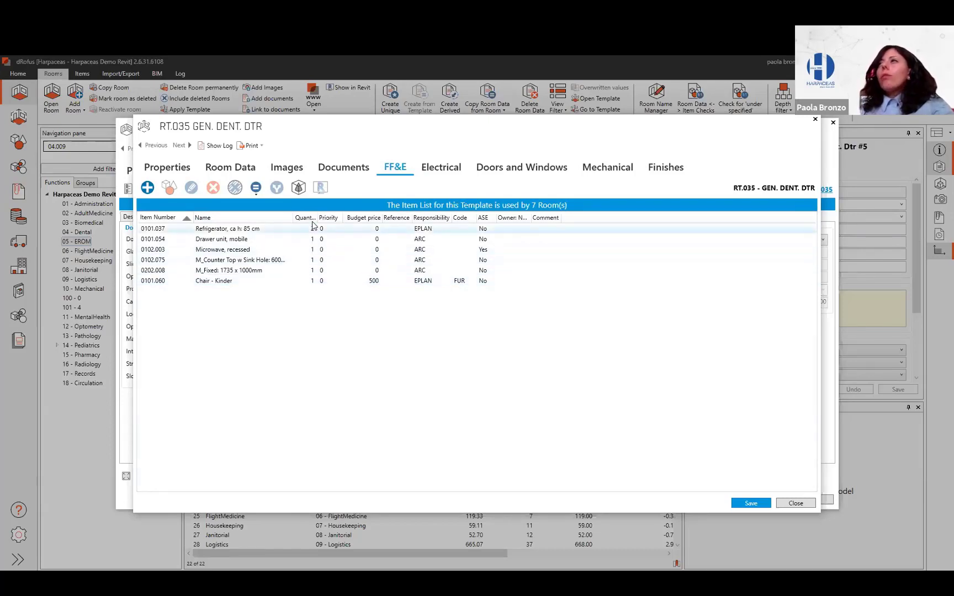
pyautogui.moveTo(317, 217); pyautogui.dragTo(356, 213)
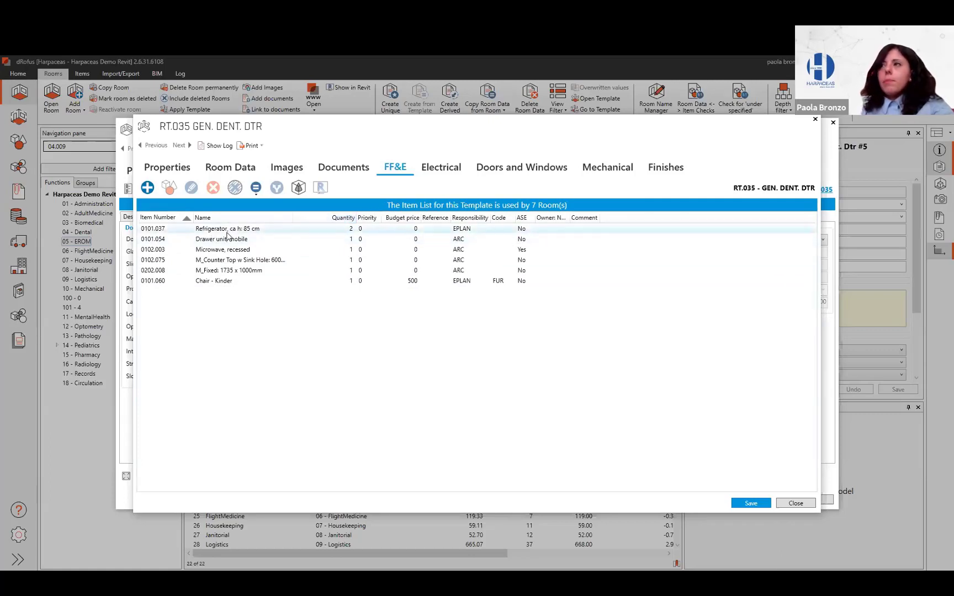
pyautogui.click(234, 280)
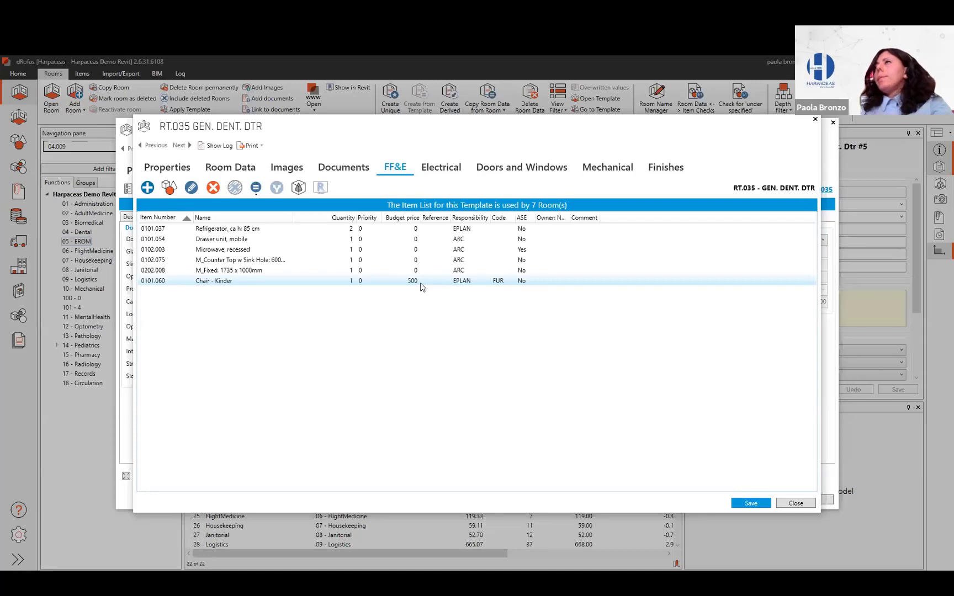
# - Close template RT.035 without saving changes, close room 04.009, and clear the 04.009 search from the rooms list
pyautogui.click(815, 120)
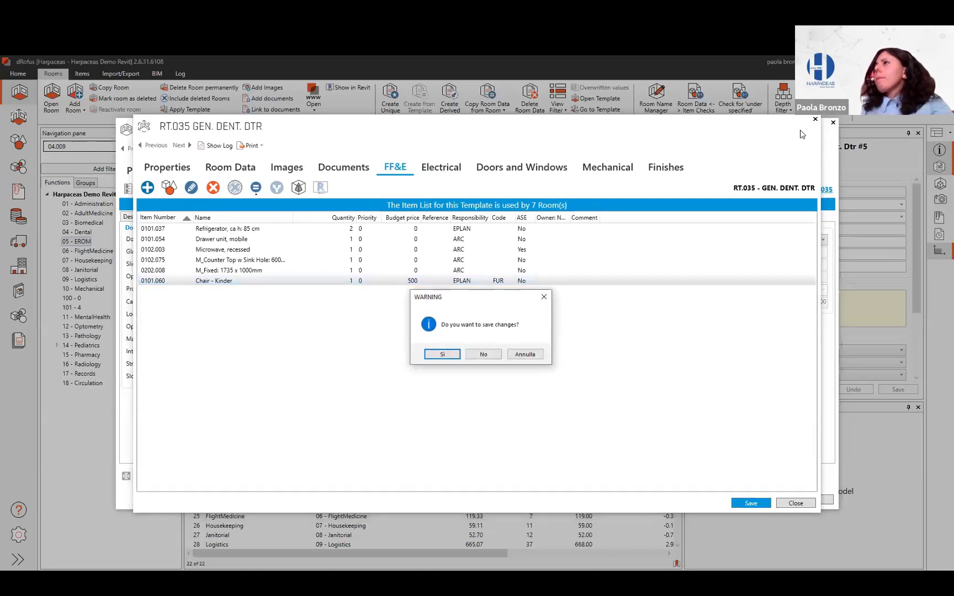
pyautogui.click(483, 356)
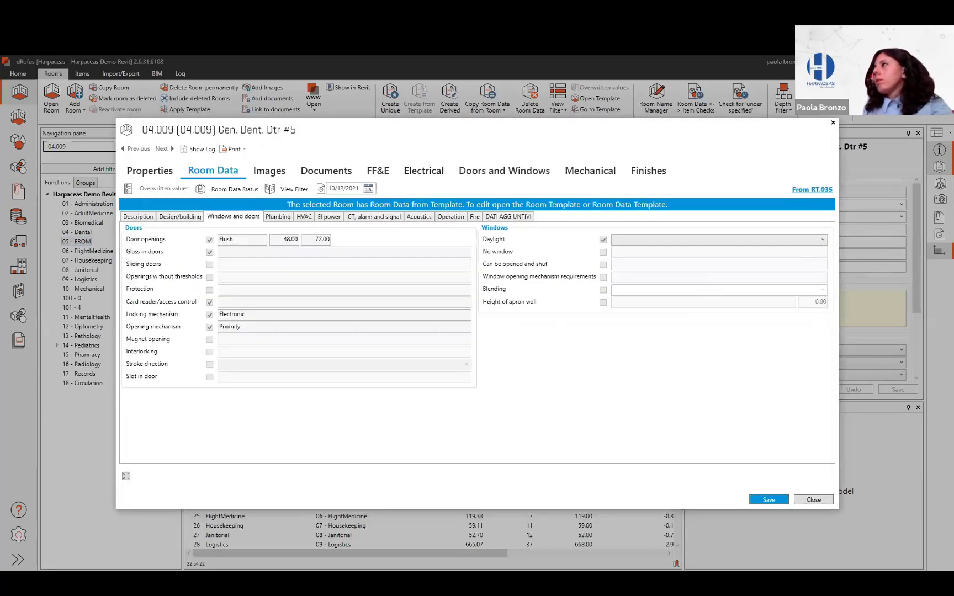
pyautogui.click(836, 122)
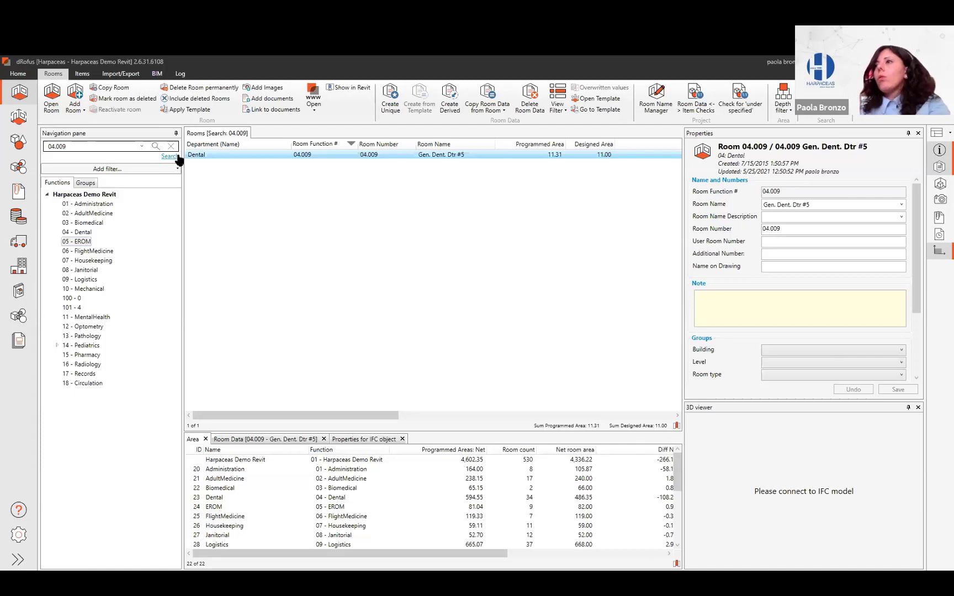
pyautogui.click(171, 146)
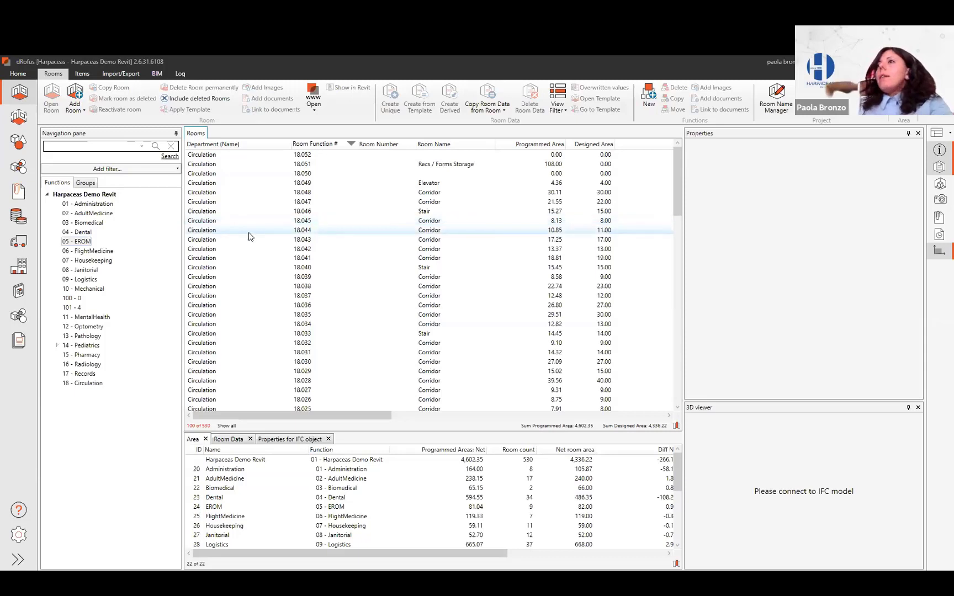
# - Open the Reports and Exports module and browse the PDF reports available for room templates and rooms
pyautogui.click(21, 347)
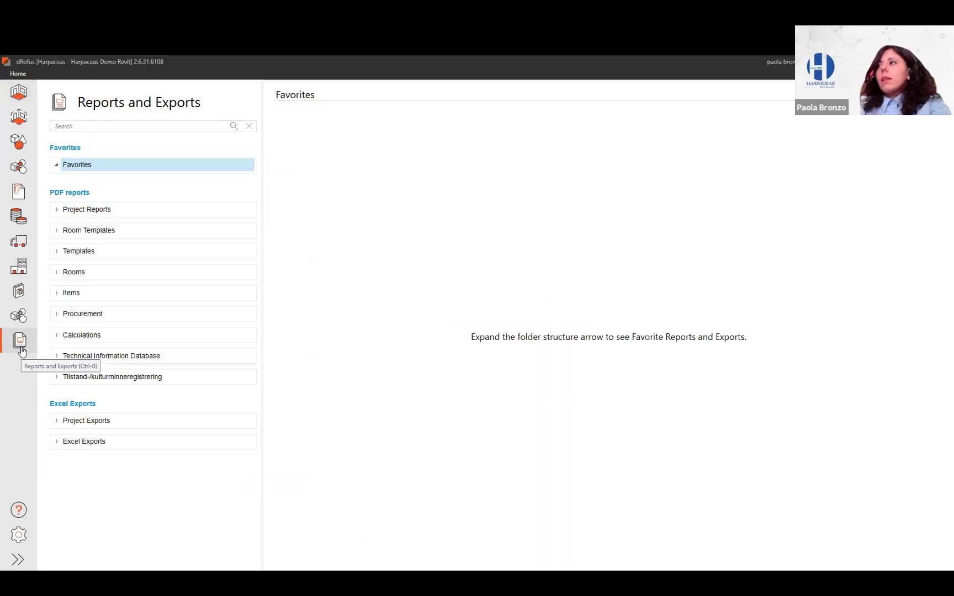
pyautogui.click(57, 232)
pyautogui.click(87, 271)
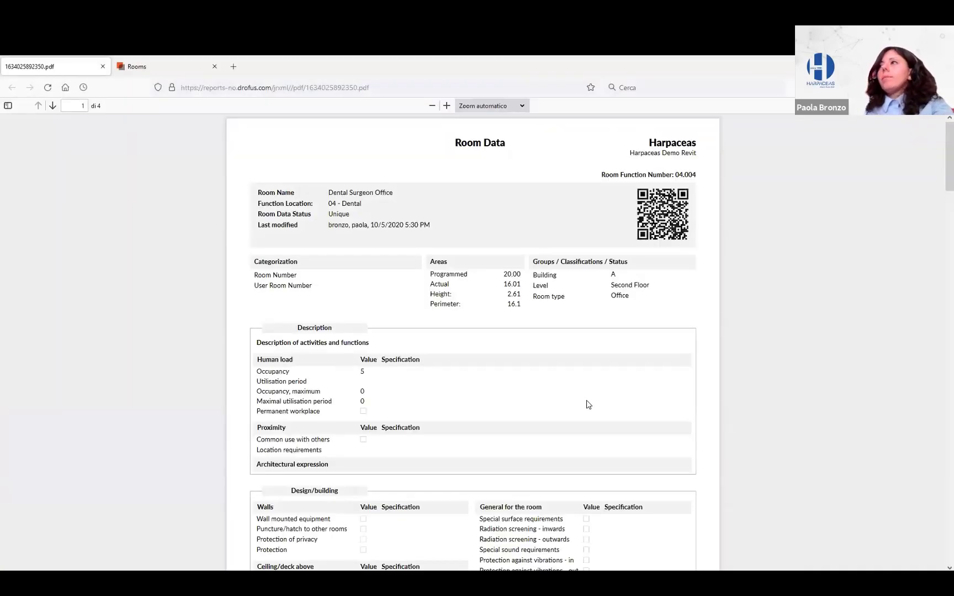
# - Examine the Dental Surgeon Office Room Data PDF's header, description and design/building sections, highlighting the Ceiling/deck above heading
pyautogui.moveTo(367, 207); pyautogui.dragTo(336, 202)
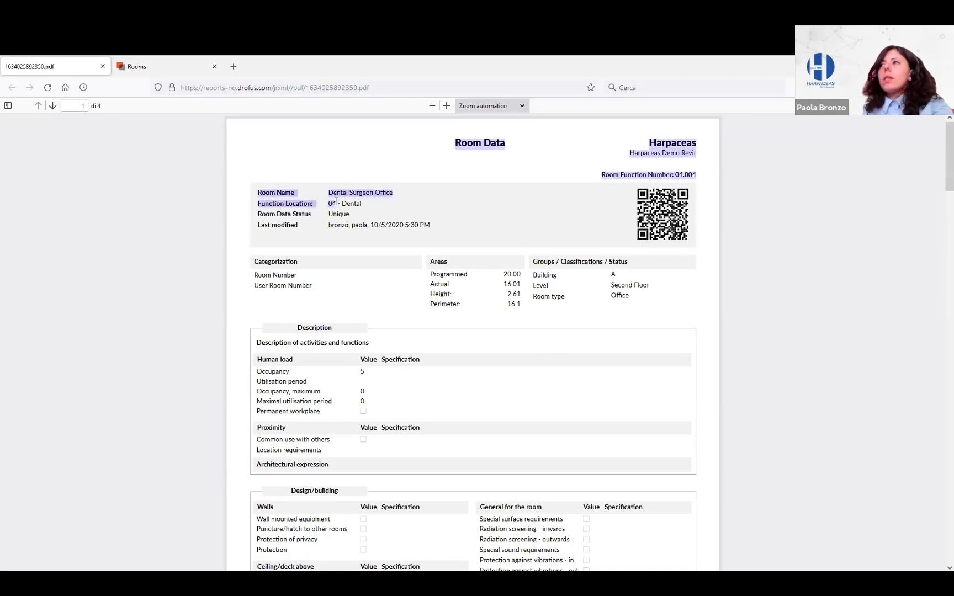
pyautogui.click(376, 209)
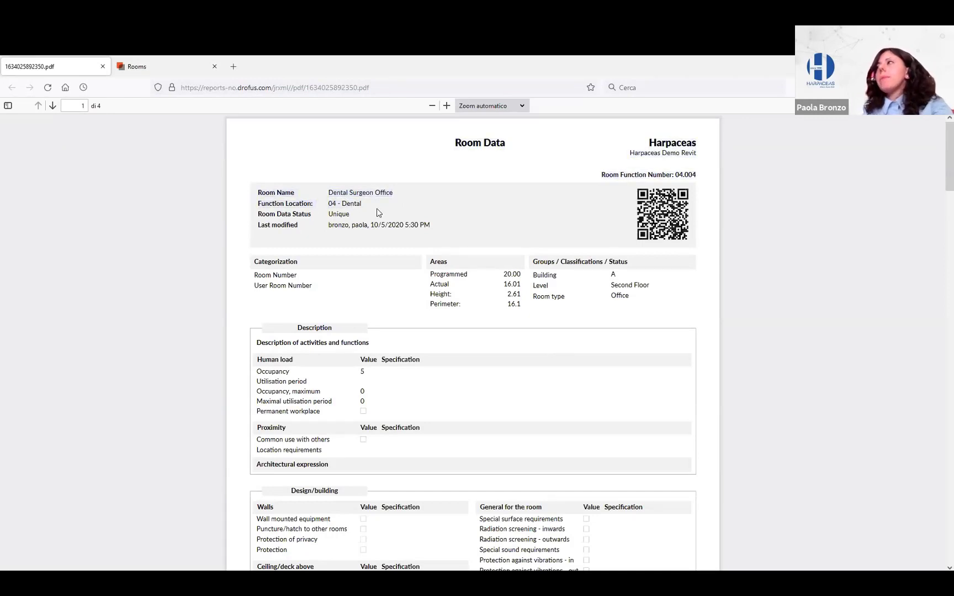
pyautogui.scroll(-1, 381, 398)
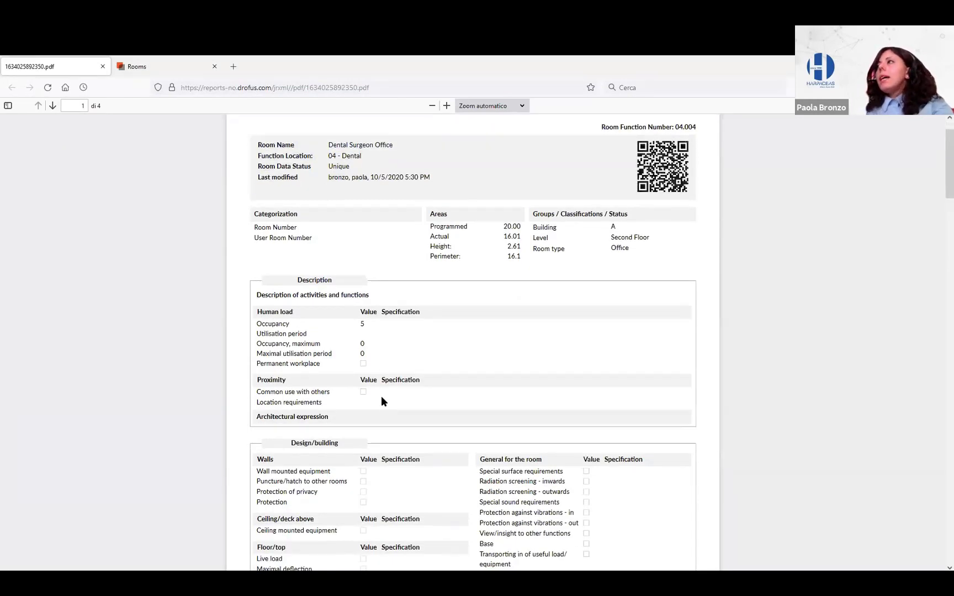
pyautogui.scroll(1, 355, 260)
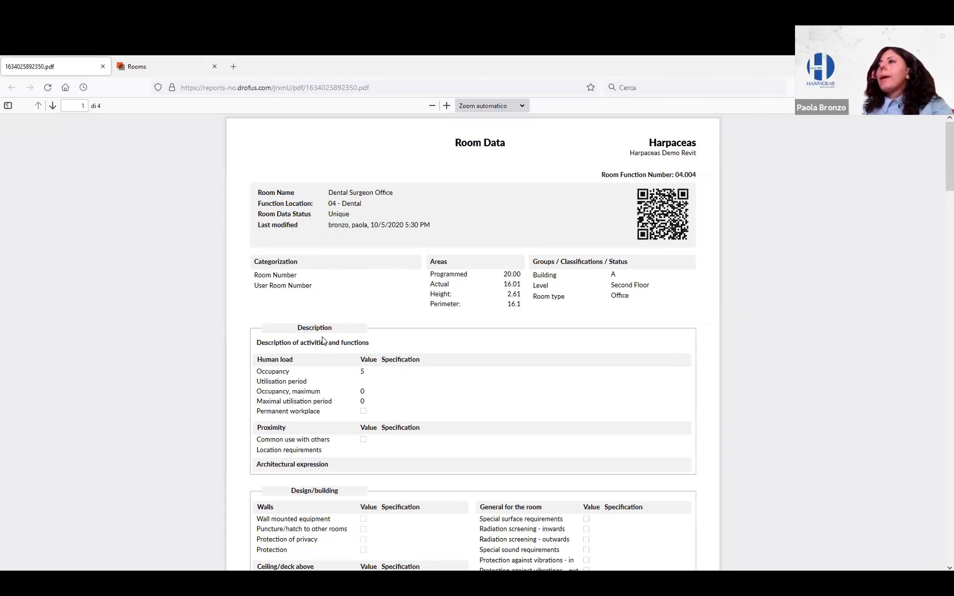
pyautogui.scroll(-1, 322, 339)
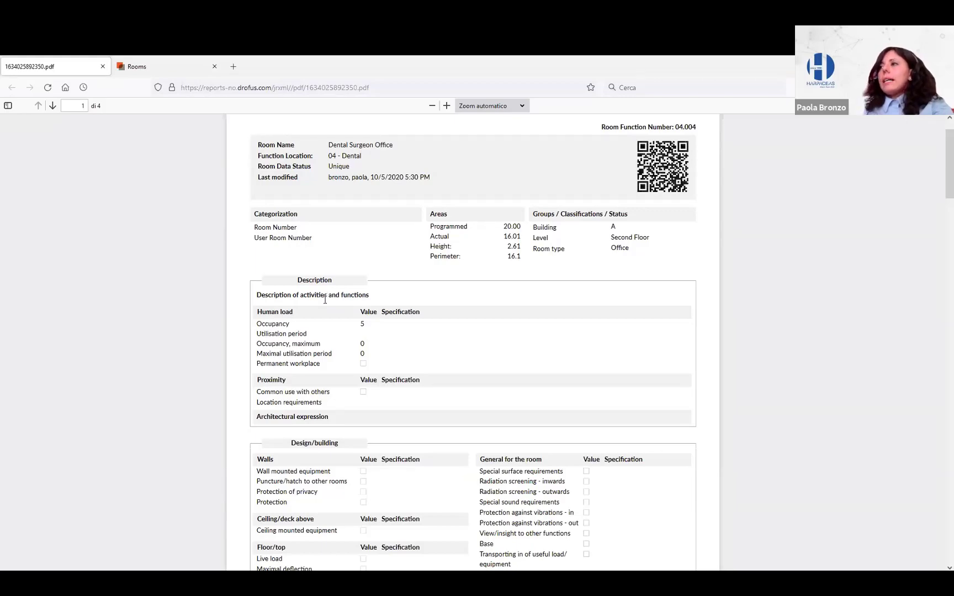
pyautogui.scroll(-4, 325, 300)
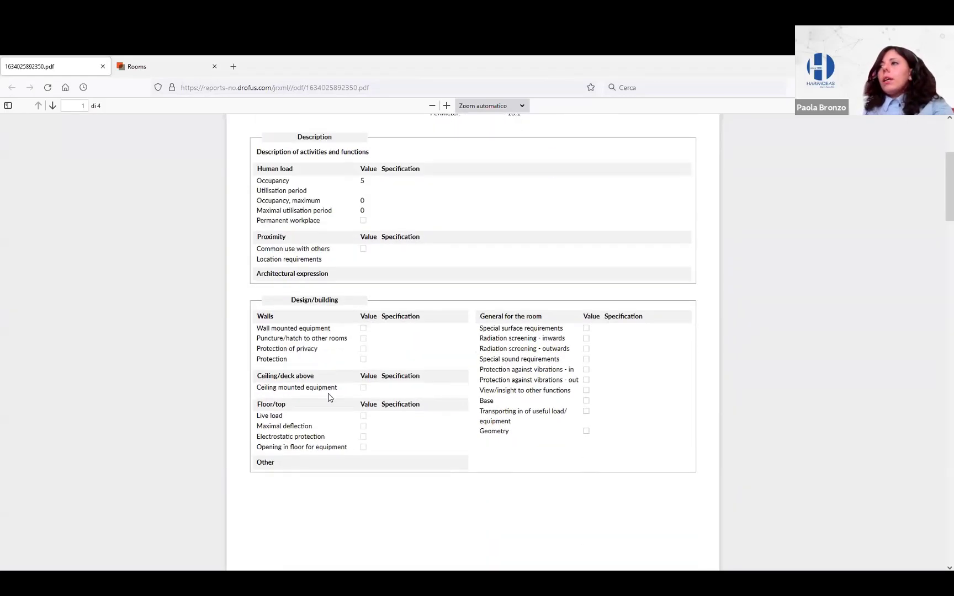
pyautogui.moveTo(258, 329); pyautogui.dragTo(310, 332)
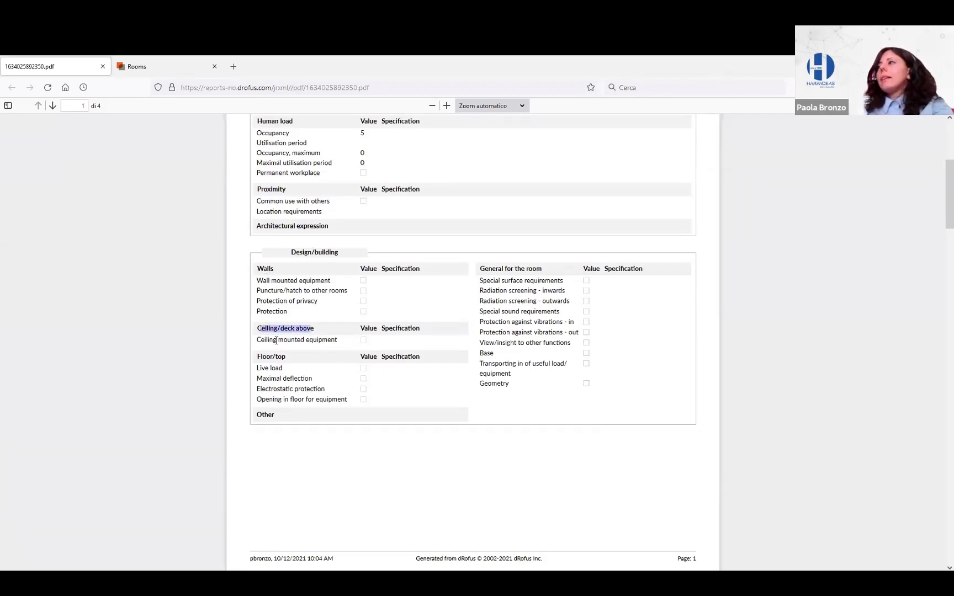
# - Review the report's windows and doors, plumbing, HVAC, El power and ICT sections, and return to its first page
pyautogui.scroll(-10, 278, 342)
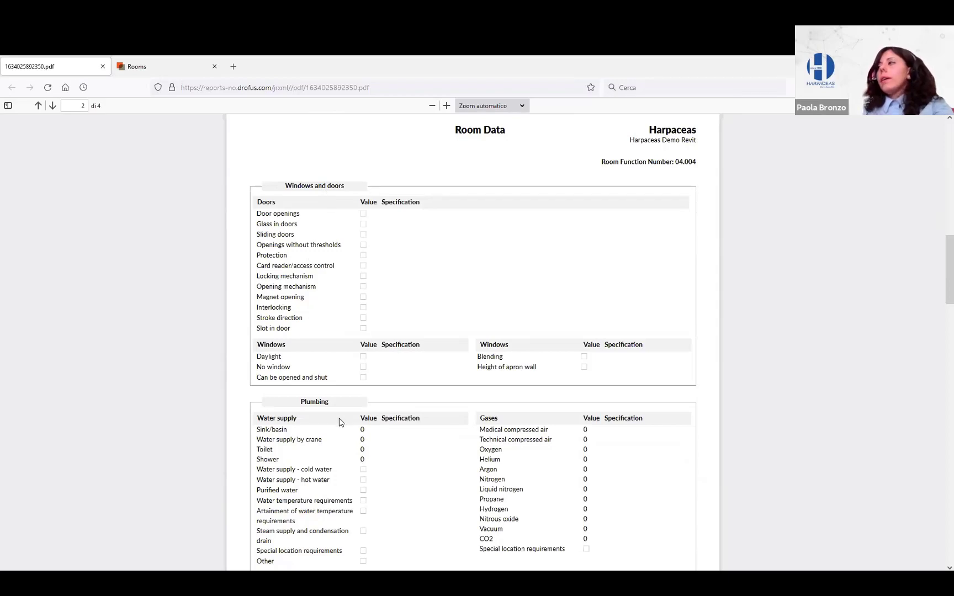
pyautogui.scroll(-7, 339, 423)
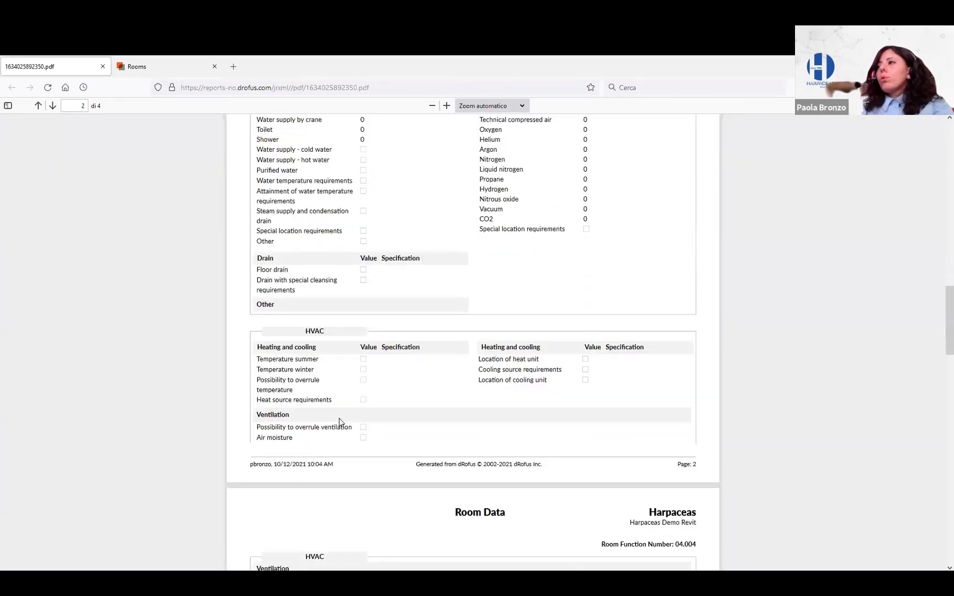
pyautogui.scroll(-8, 339, 423)
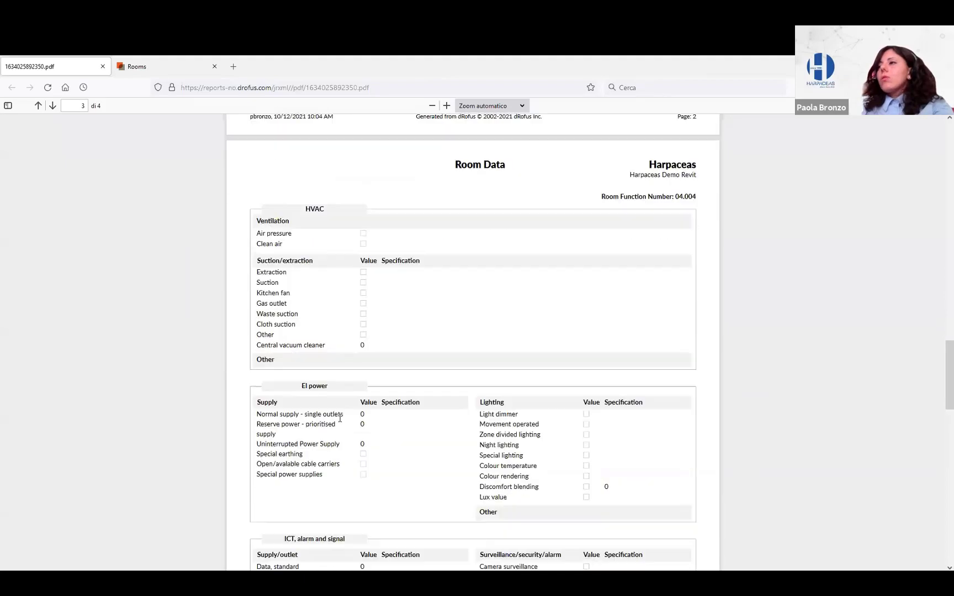
pyautogui.scroll(-3, 340, 420)
pyautogui.scroll(-7, 340, 421)
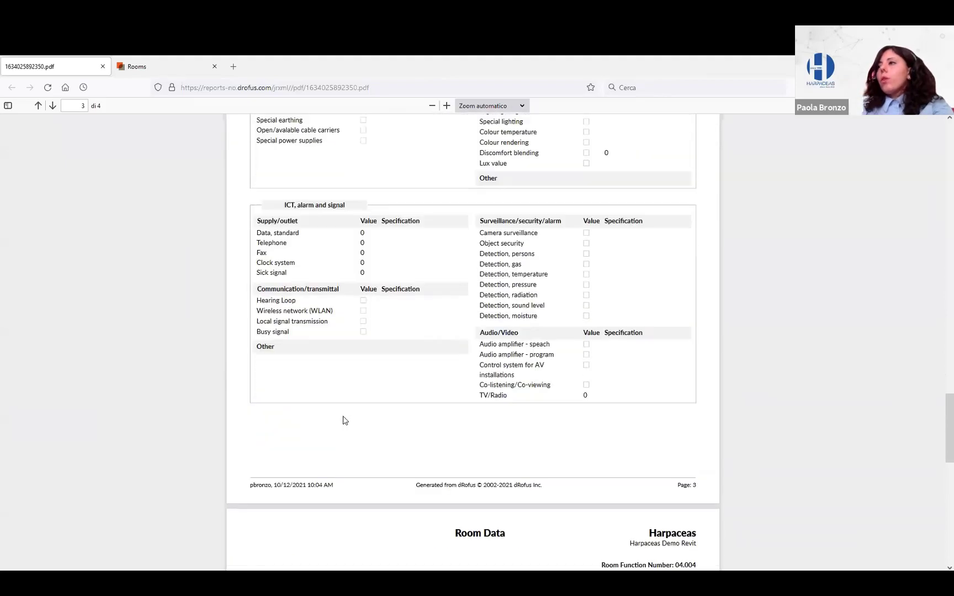
pyautogui.moveTo(939, 440); pyautogui.dragTo(939, 140)
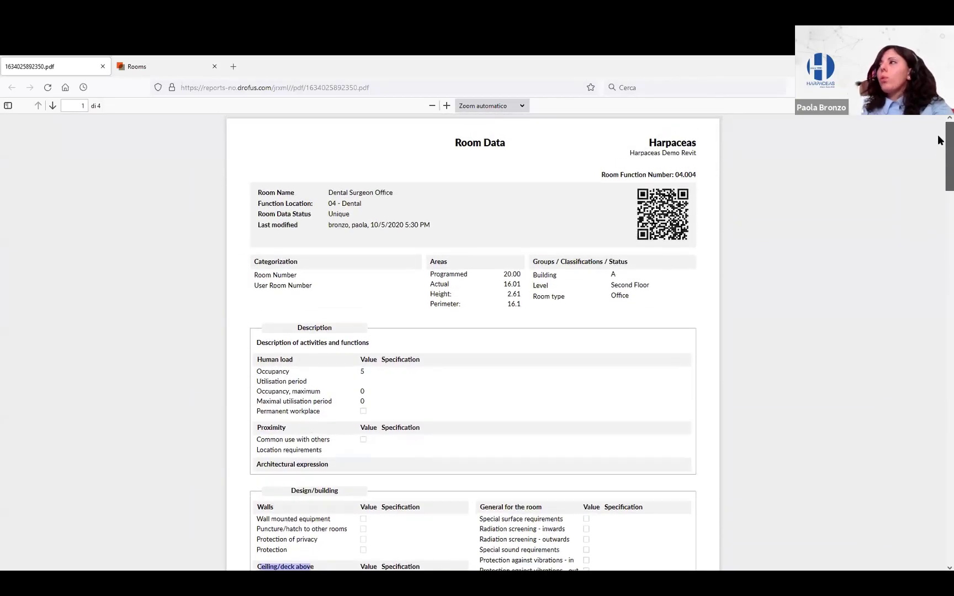